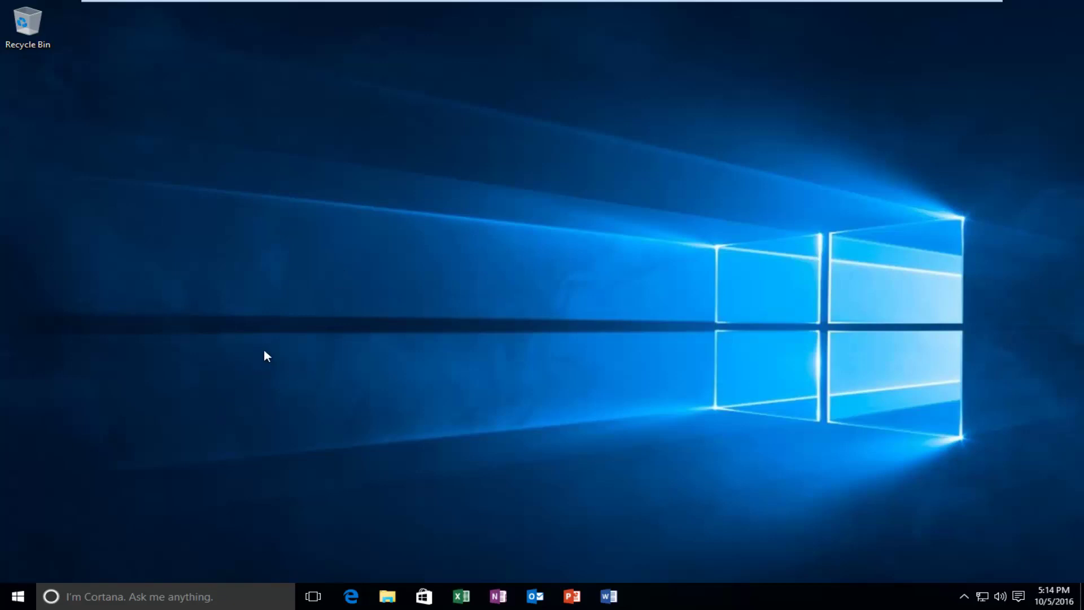
Search the Start menu for 'device manager' and launch Device Manager
left_click(16, 596)
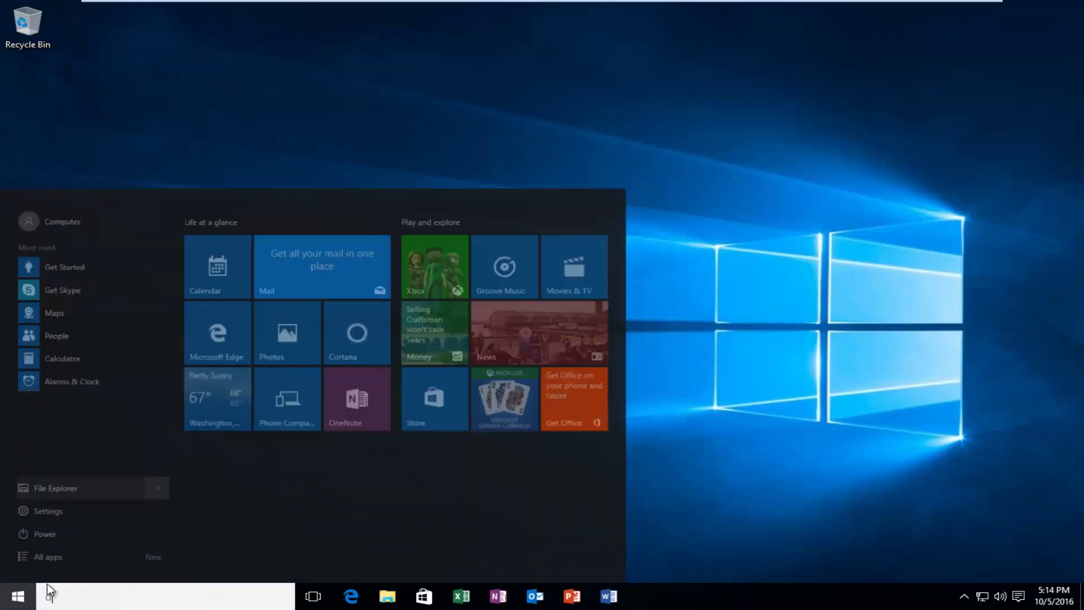
type("device manager")
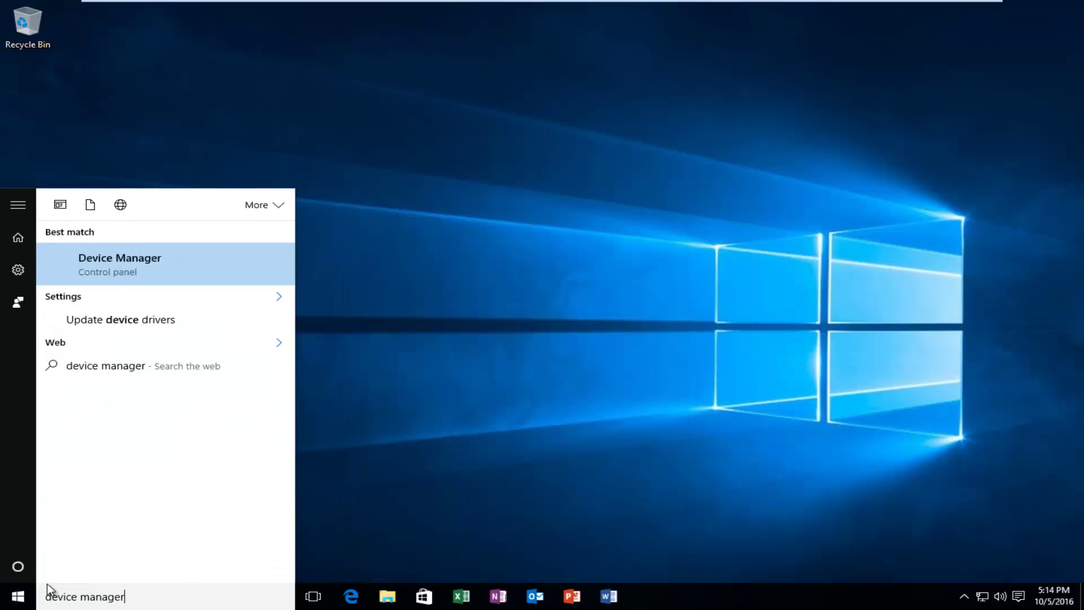
left_click(131, 248)
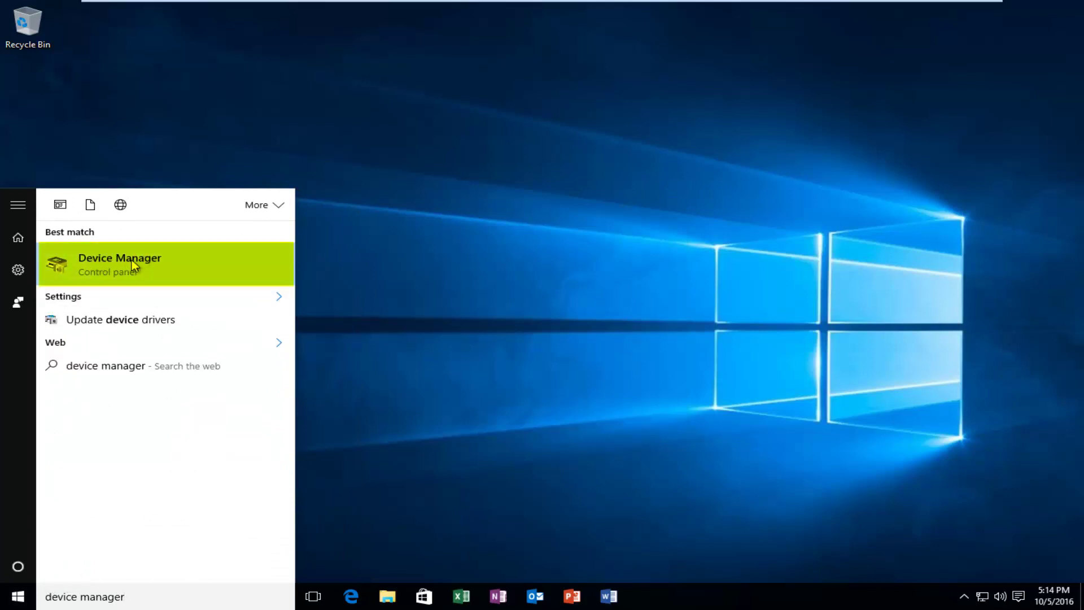
View the VMware SVGA 3D driver details: VMware, Inc., 7/15/2015, version 8.15.1.32
left_click(133, 264)
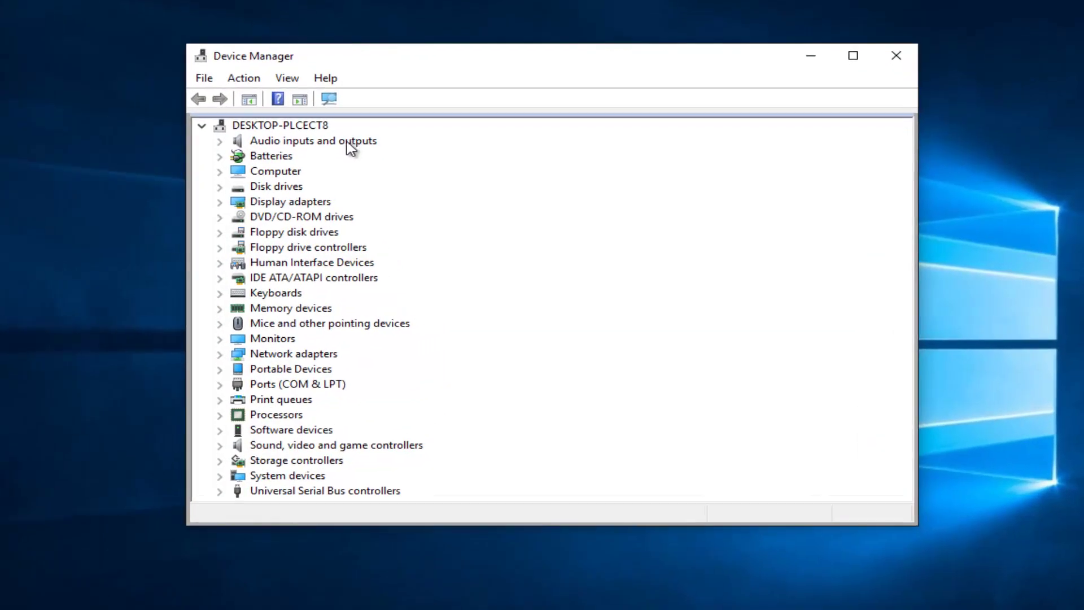
left_click(220, 203)
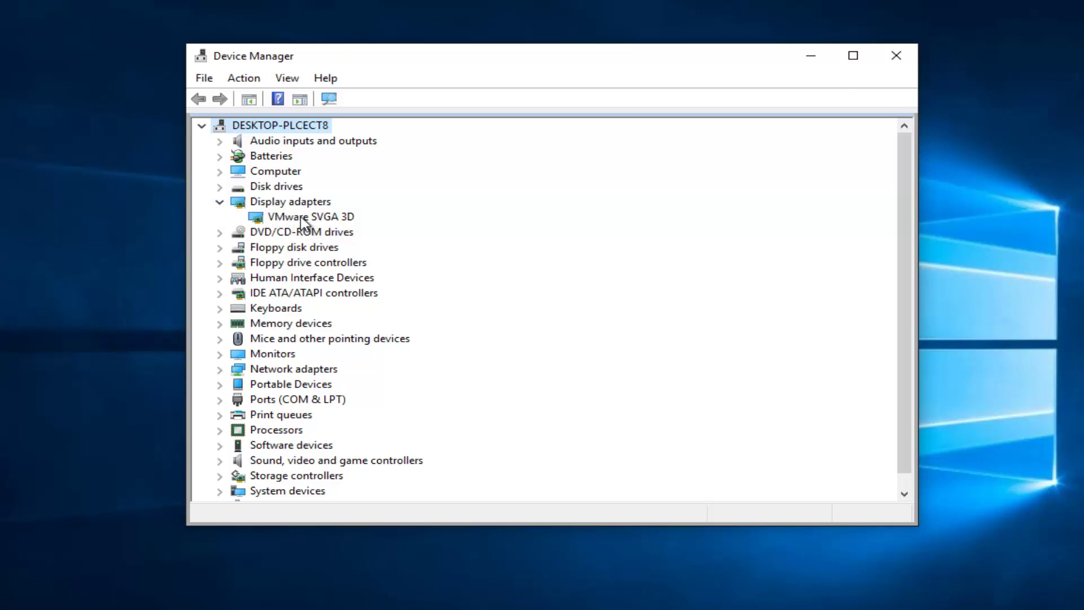
left_click(308, 219)
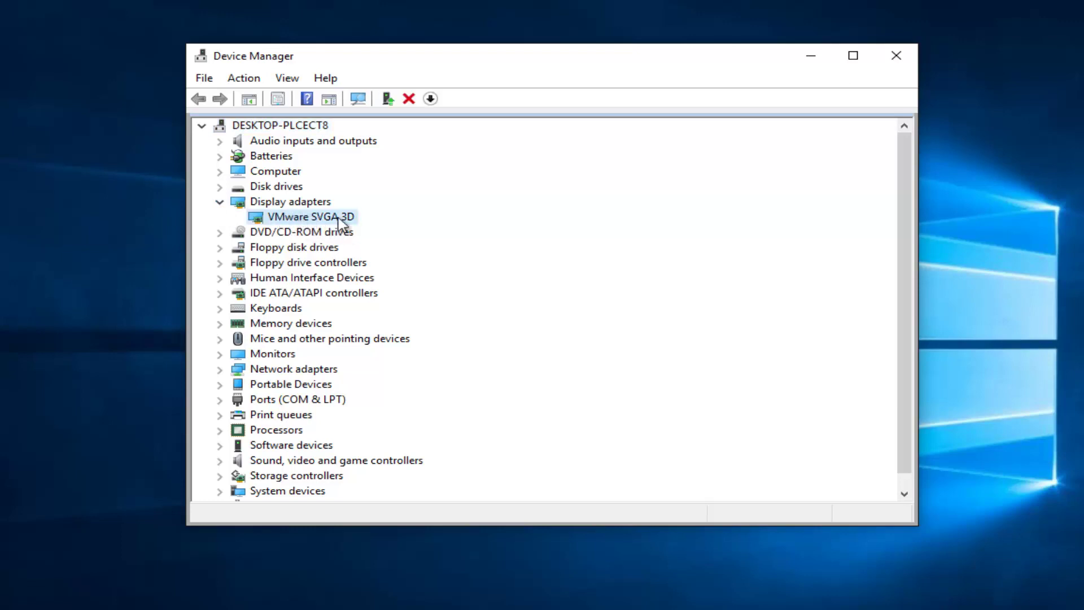
right_click(281, 221)
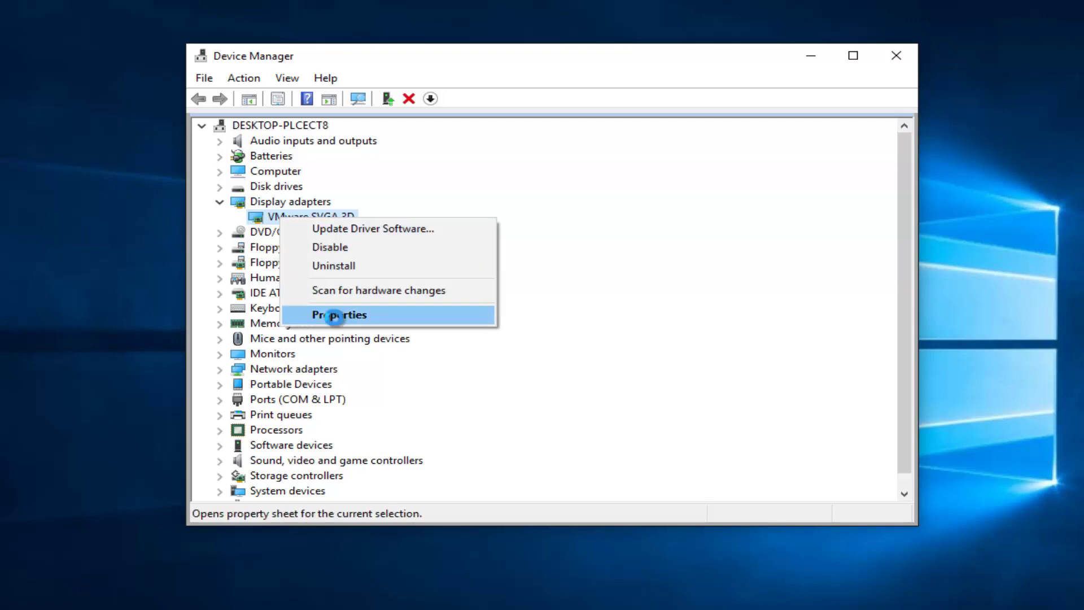
left_click(334, 314)
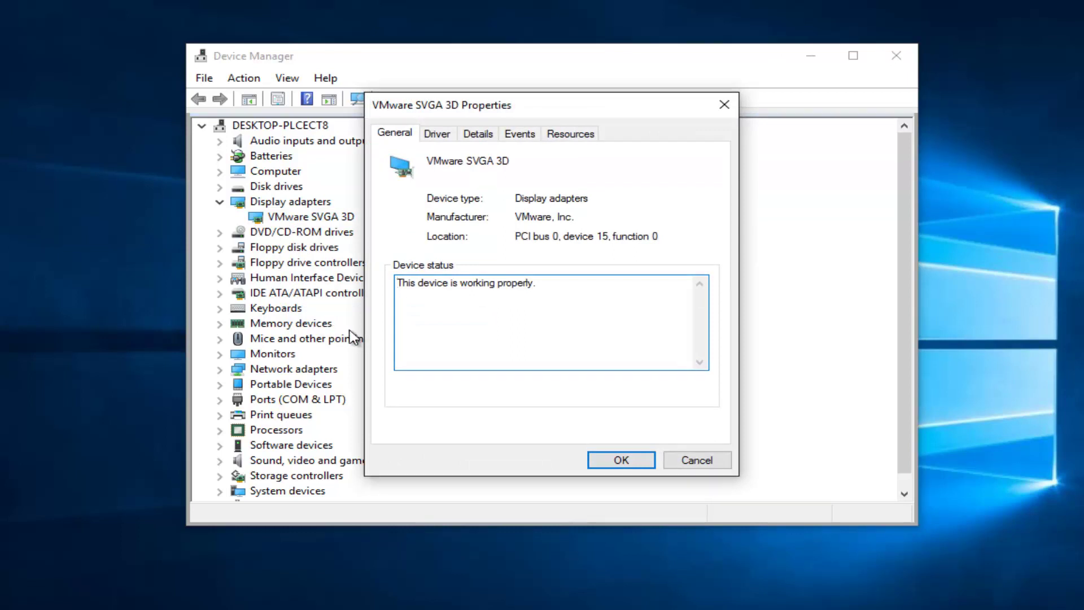
left_click(437, 134)
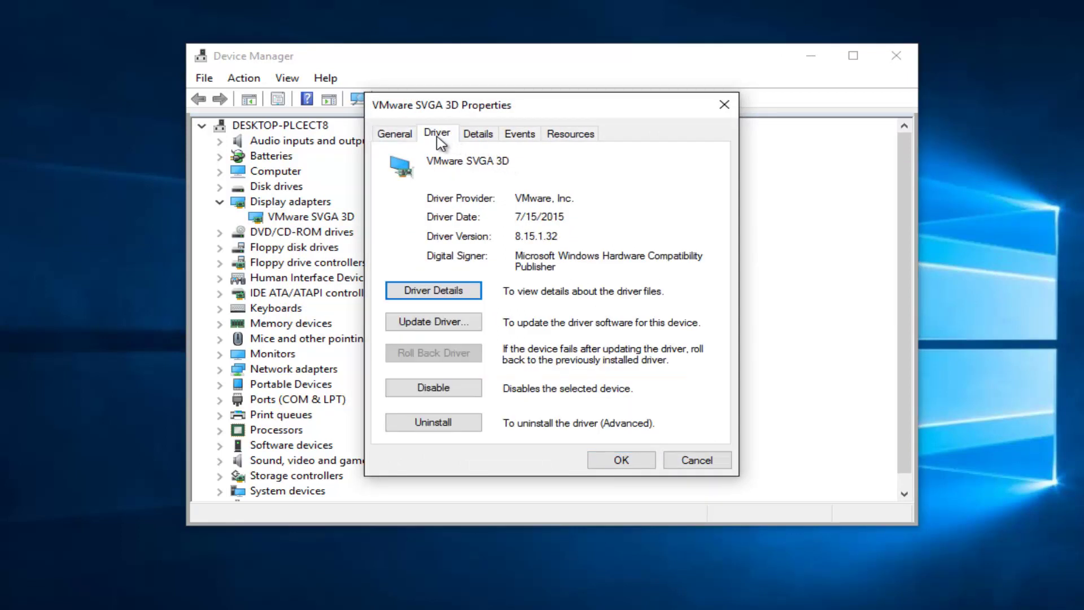
Search automatically for a newer VMware SVGA 3D driver, then cancel and close Properties
left_click(444, 322)
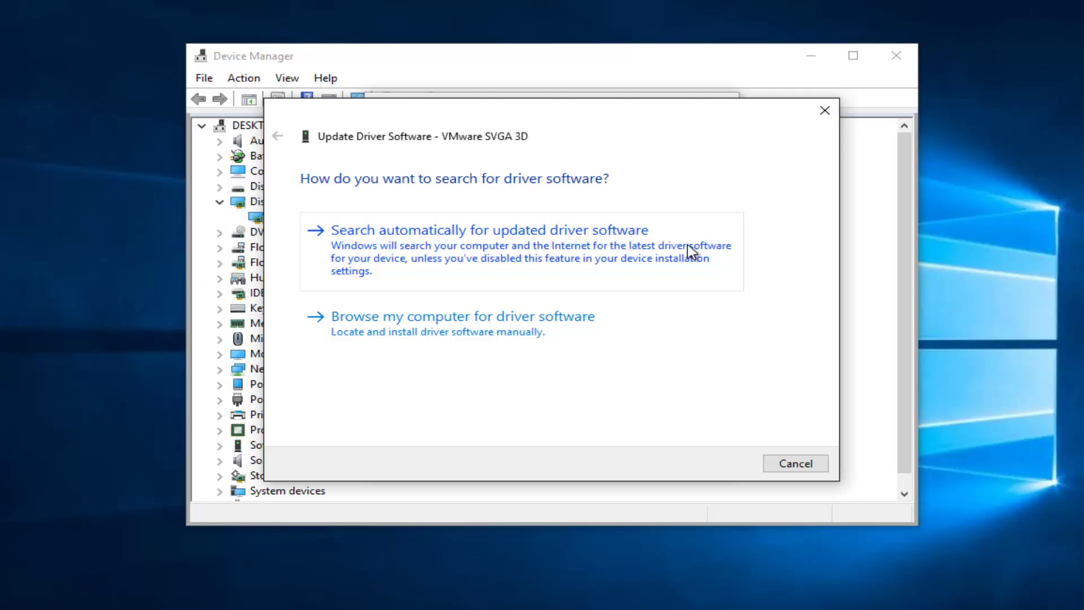
left_click(386, 244)
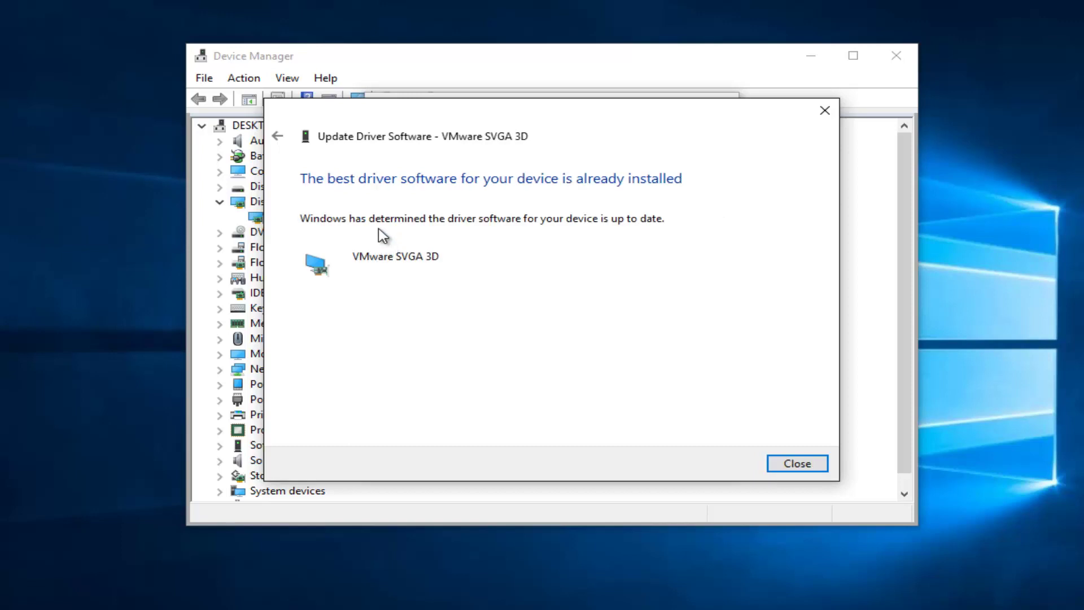
left_click(278, 138)
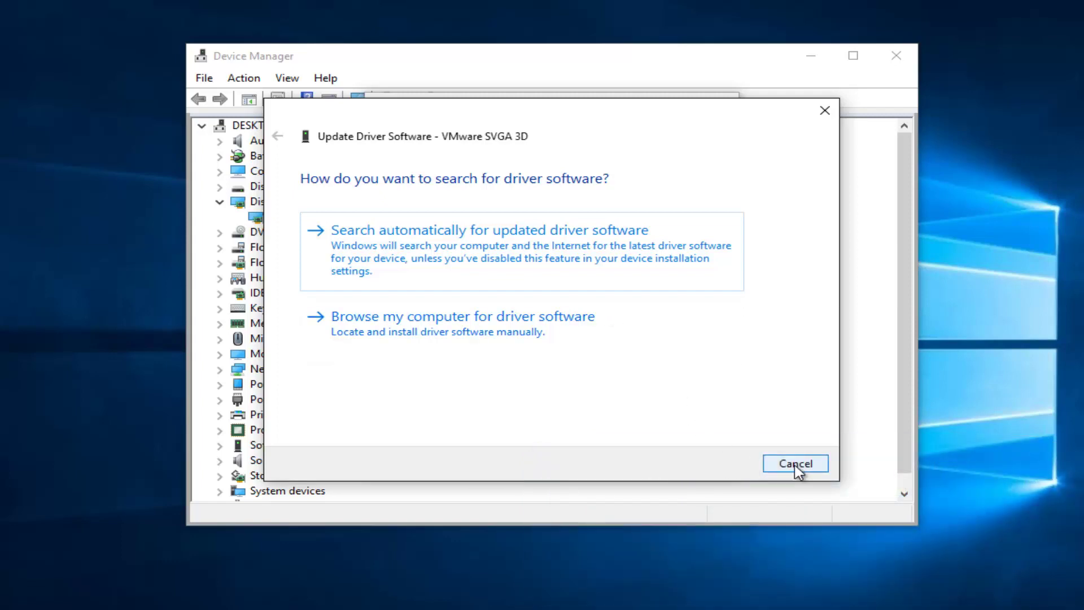
left_click(797, 466)
left_click(723, 108)
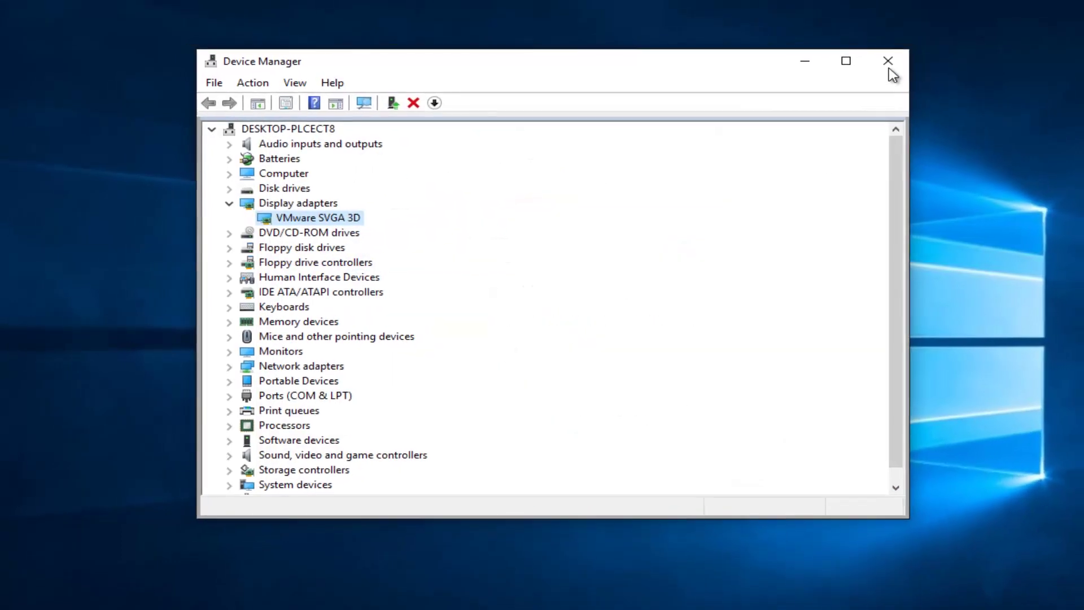
Close Device Manager and launch Command Prompt (Admin) from the Win+X menu
left_click(892, 57)
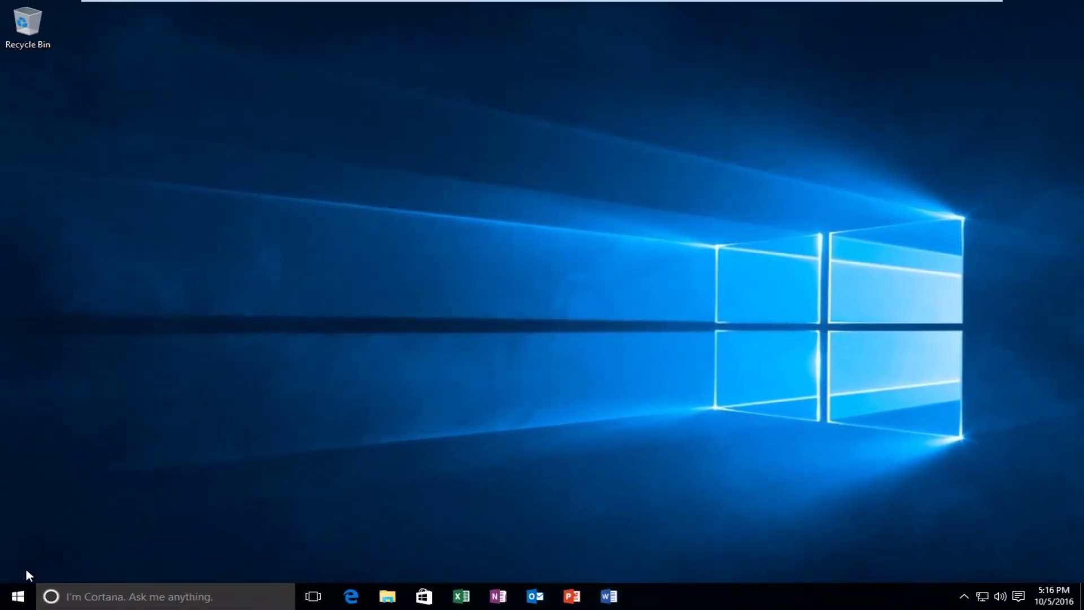
right_click(18, 599)
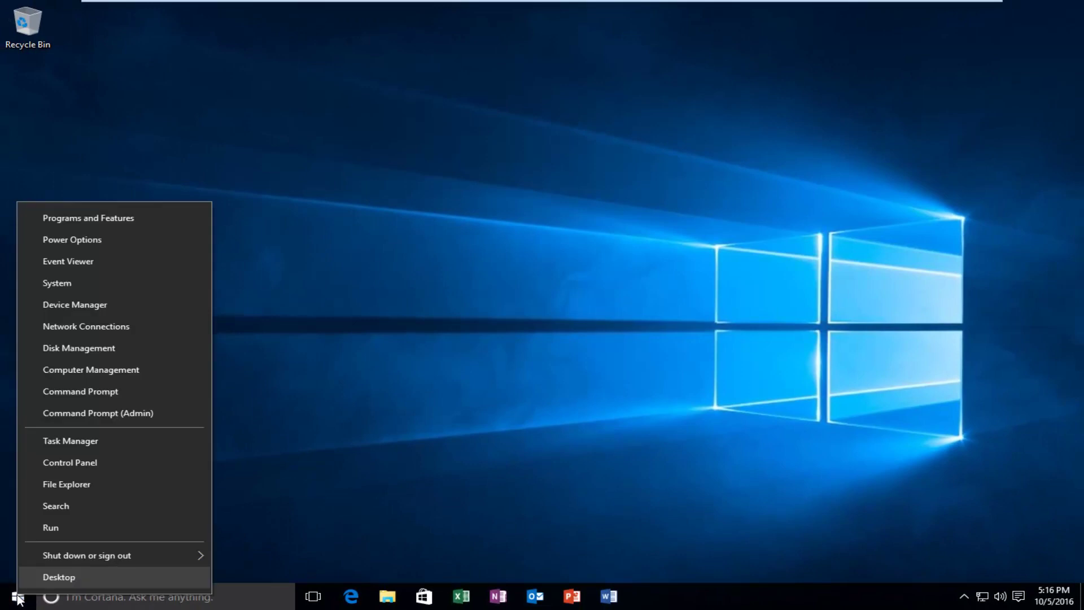
left_click(130, 416)
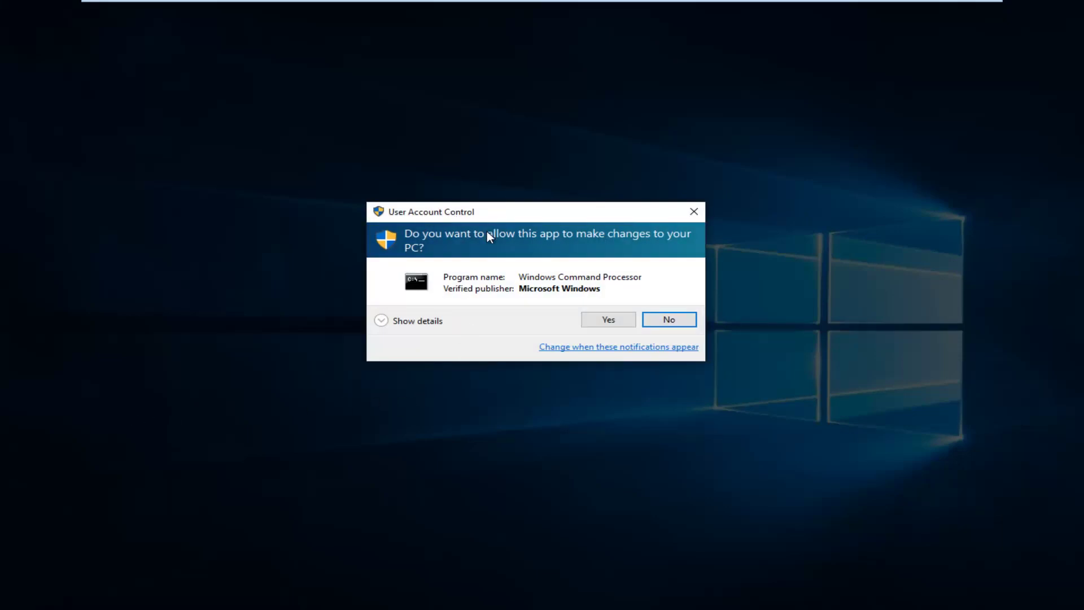
Approve the UAC prompt and run powercfg -h off to disable hibernation
left_click(594, 322)
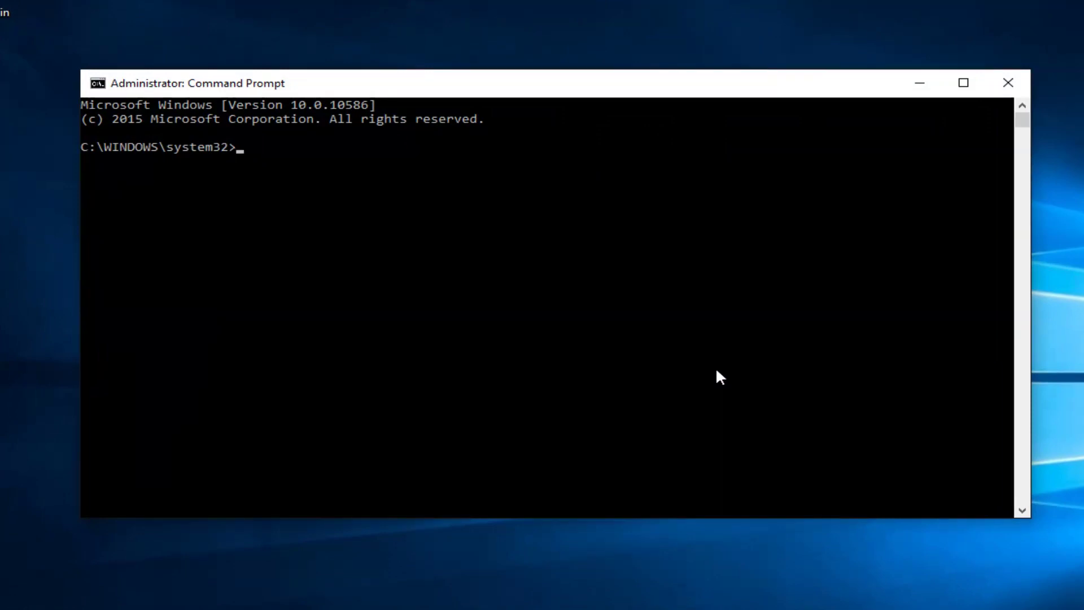
type("power")
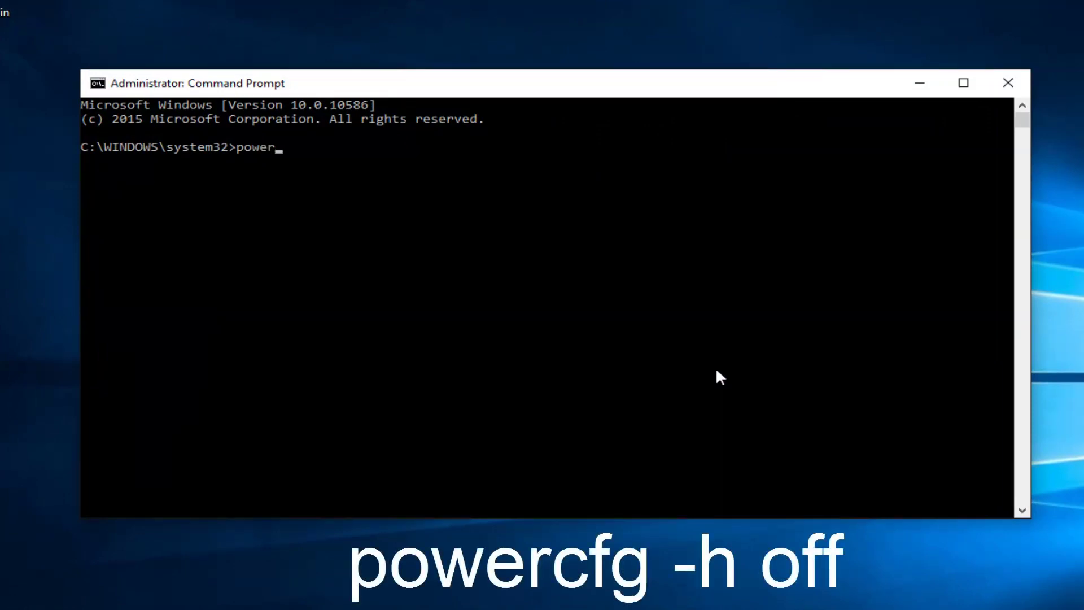
type("cfg -h")
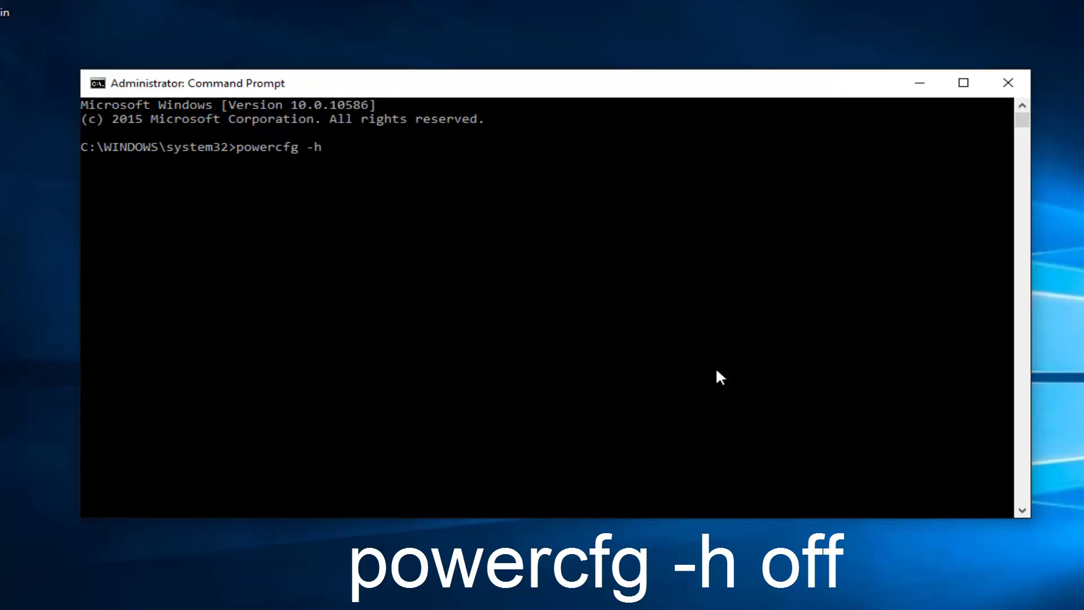
type(" o")
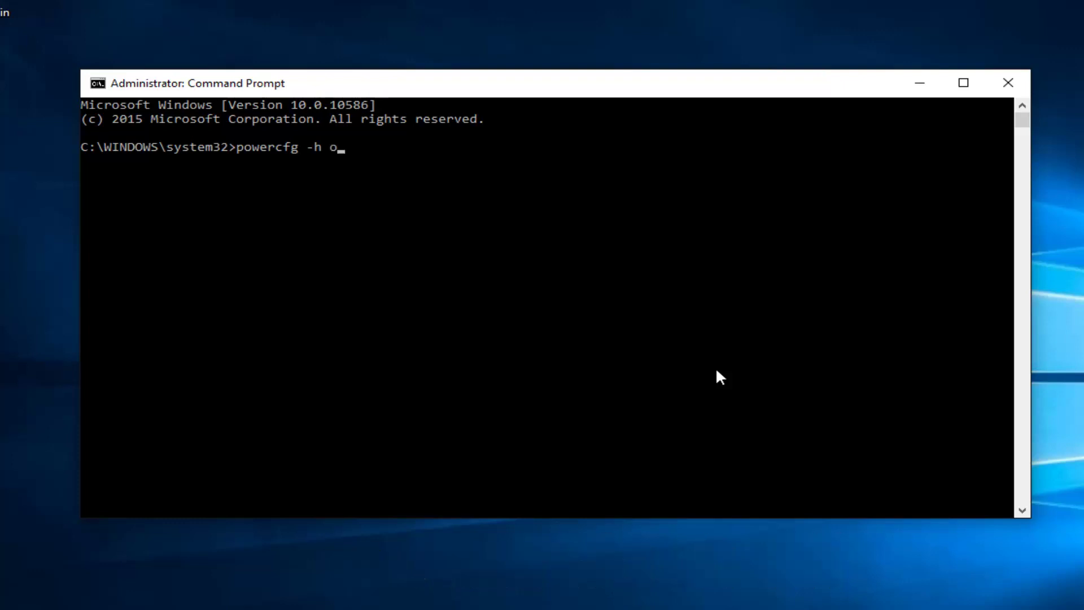
type("ff")
key("Return")
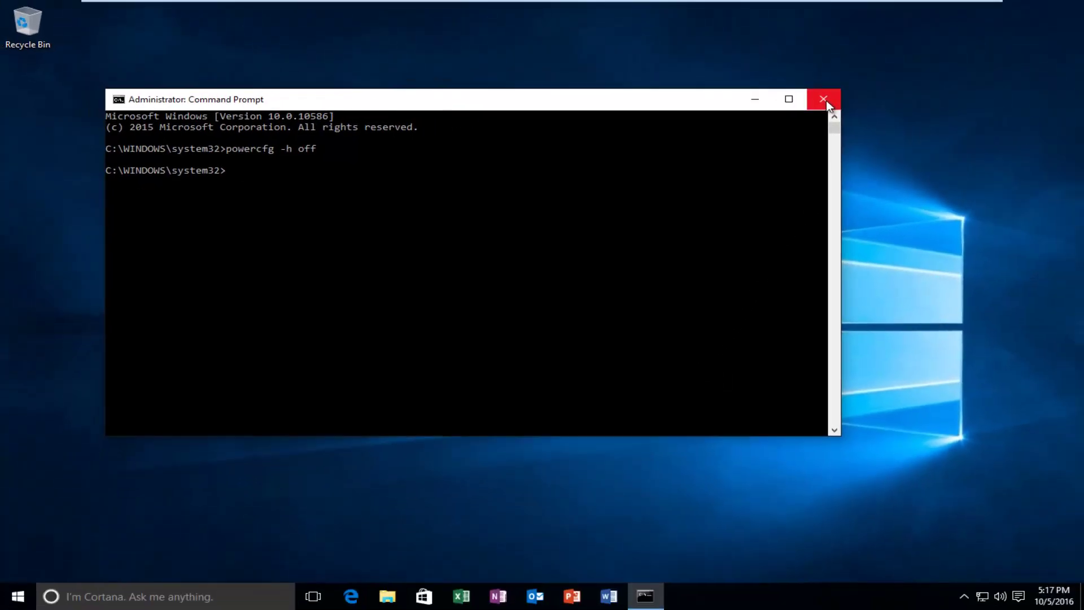
Close Command Prompt and bring up the Win+X system tools menu
left_click(823, 99)
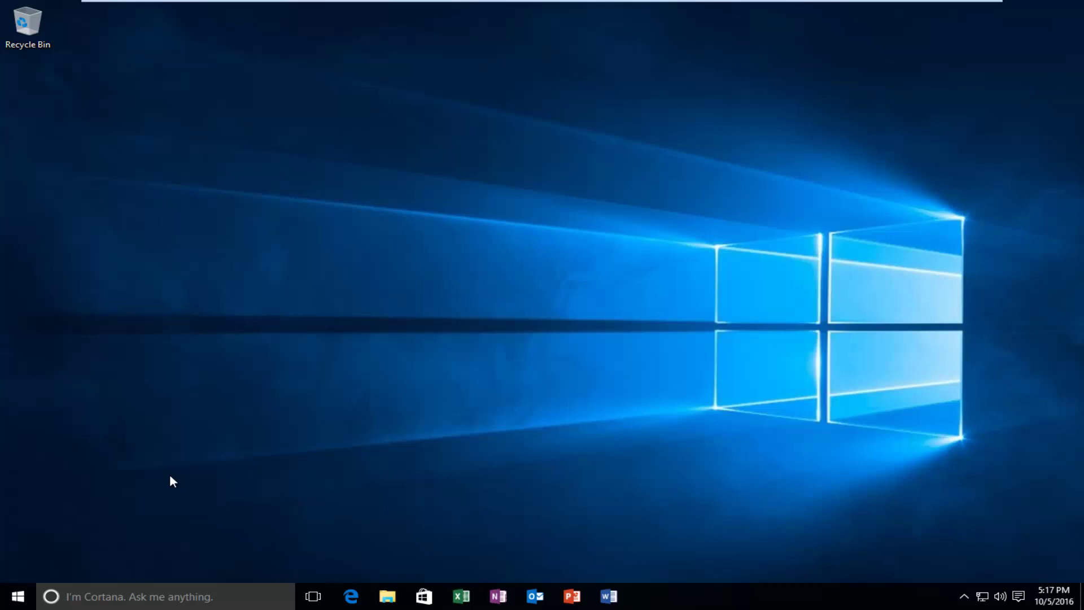
right_click(22, 602)
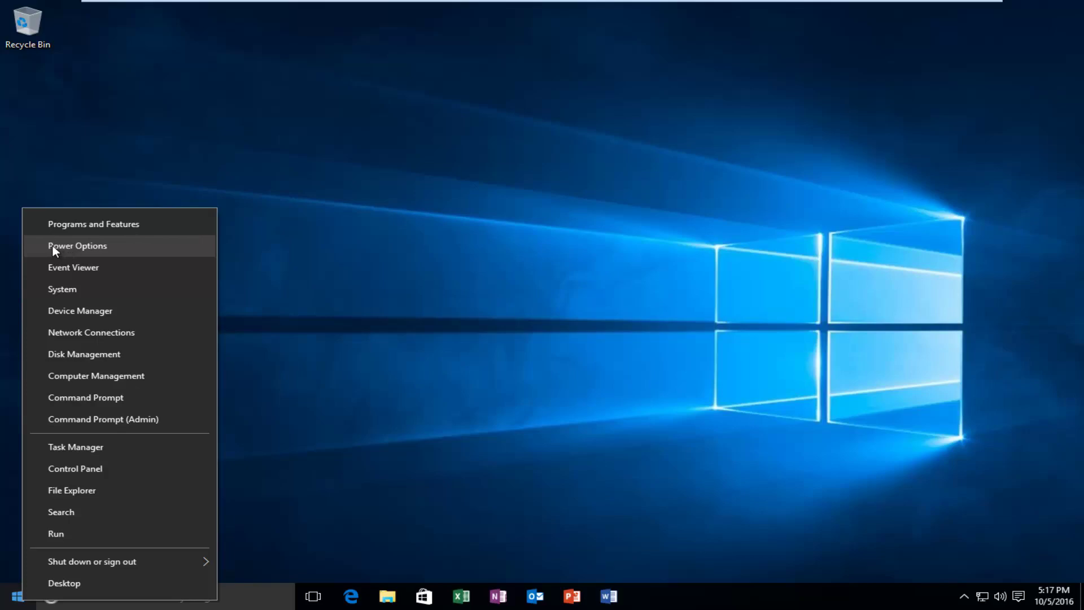
Go to Power Options and edit the Balanced plan's settings
left_click(87, 249)
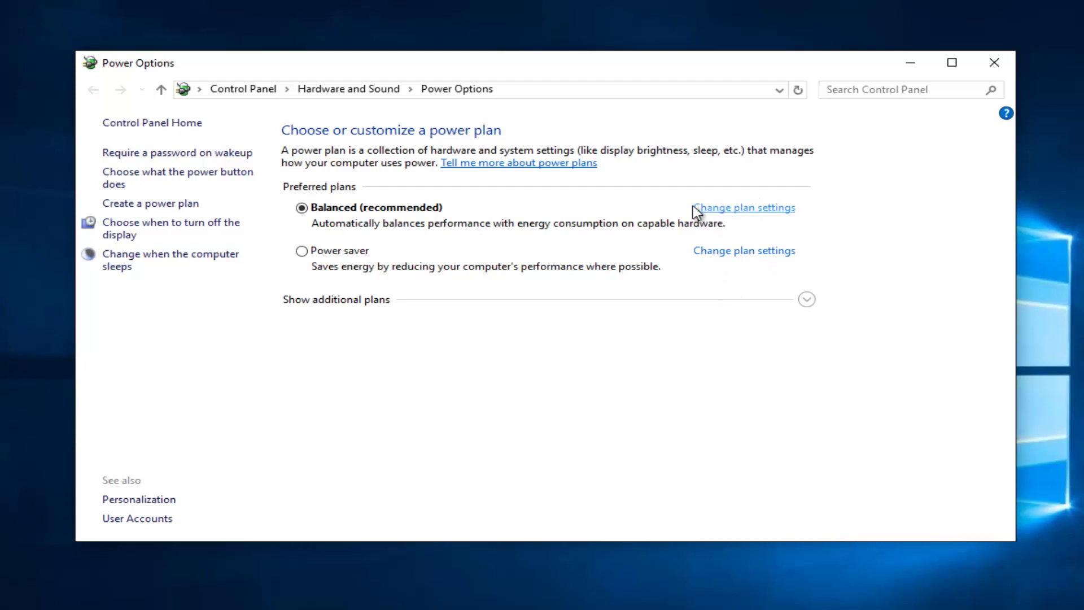
left_click(729, 214)
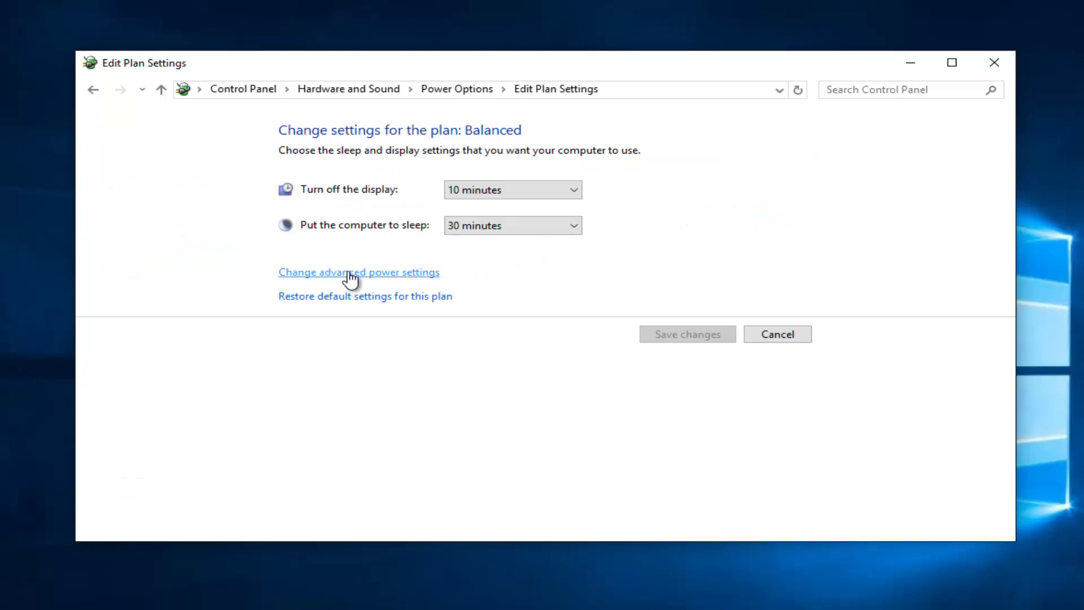
Open the Balanced plan's advanced settings and expand Wireless Adapter Settings > Power Saving Mode
left_click(403, 275)
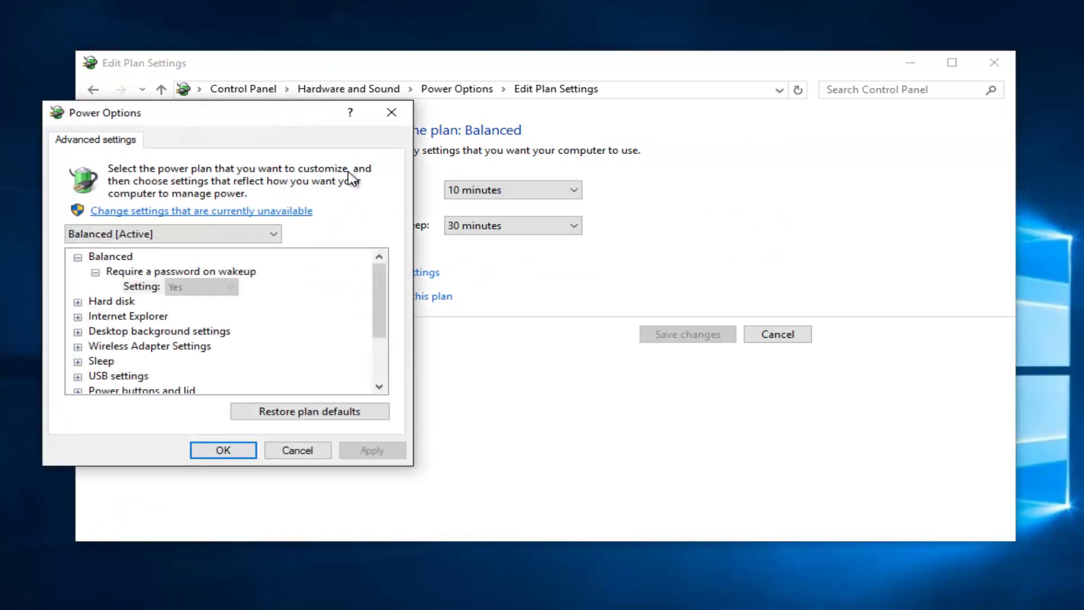
left_click_drag(266, 112, 539, 110)
left_click(417, 278)
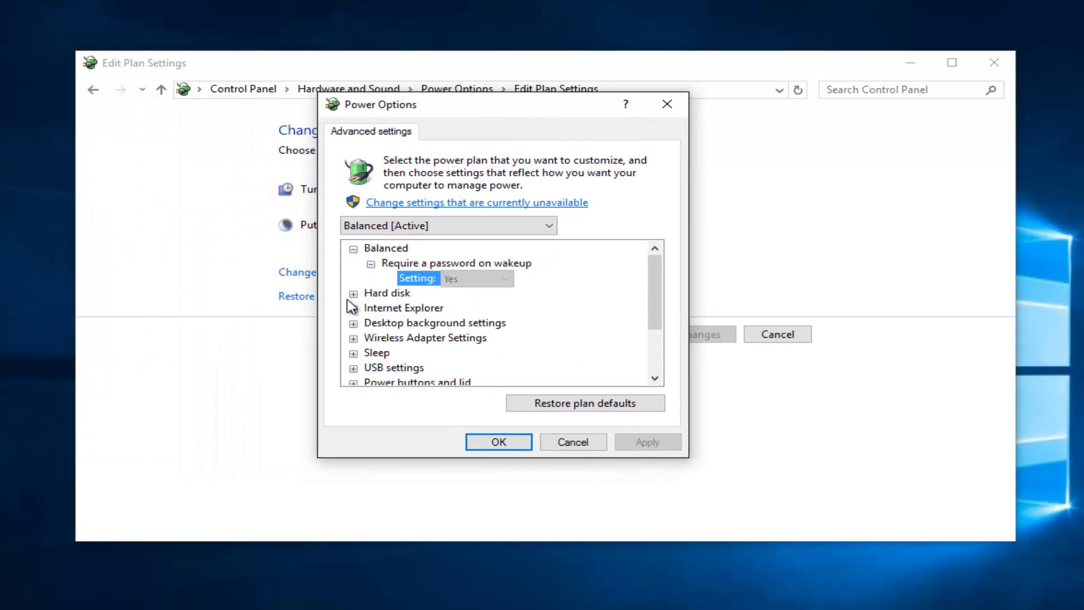
scroll(357, 294, "down", 1)
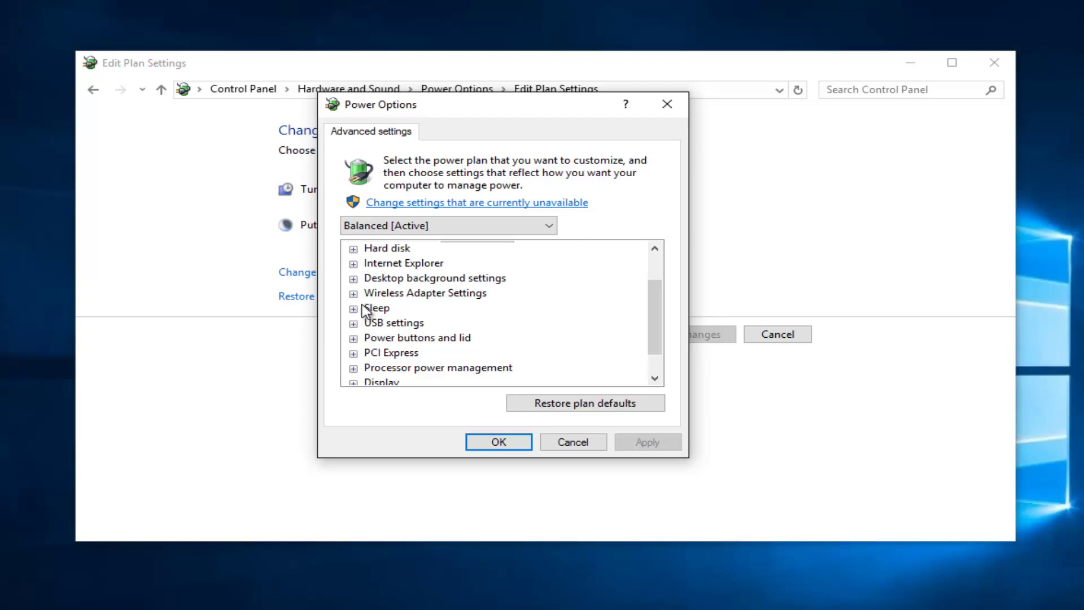
left_click(354, 294)
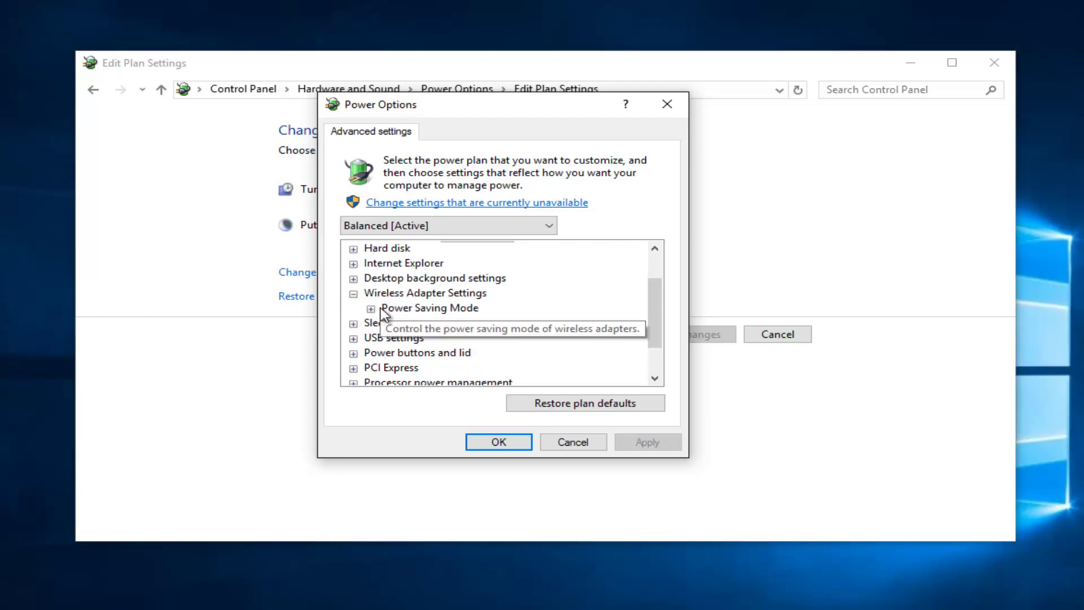
left_click(371, 309)
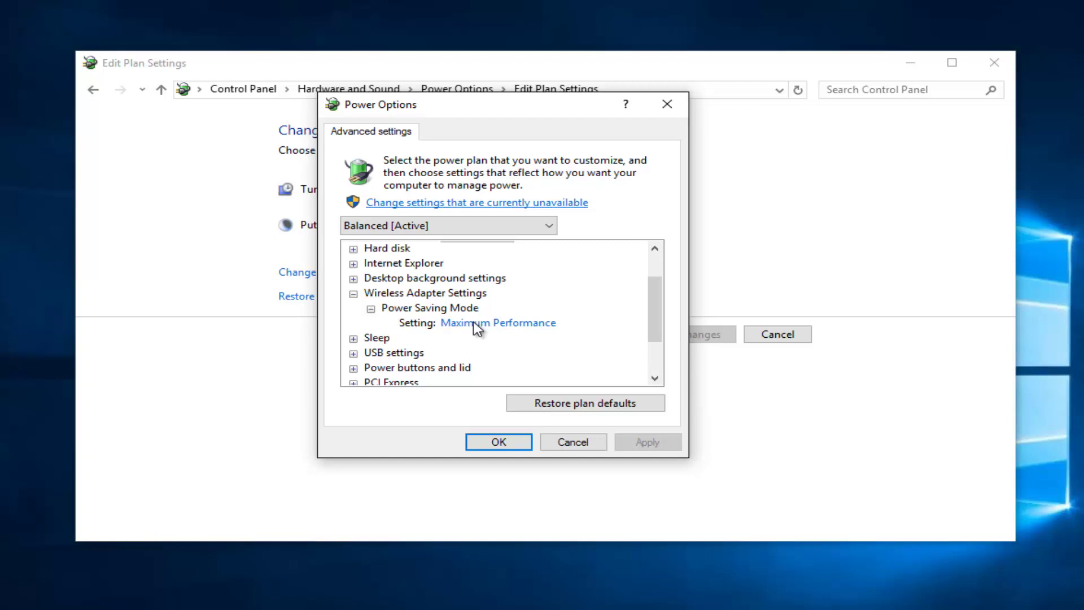
mouse_move(424, 328)
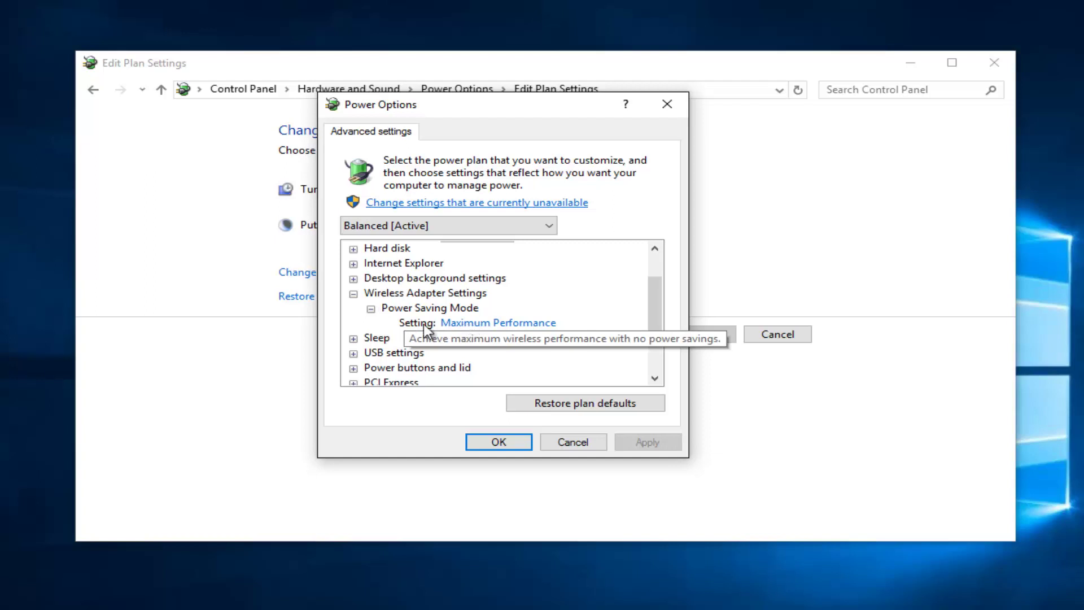
Set the wireless adapter Power Saving Mode to Maximum Power Saving and apply it
left_click(459, 321)
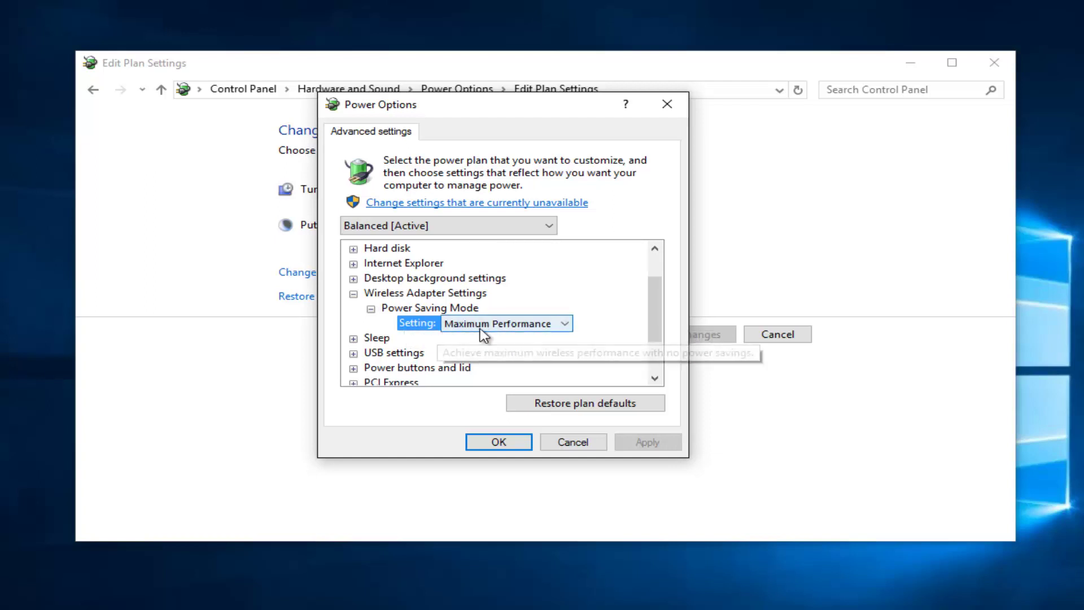
left_click(528, 327)
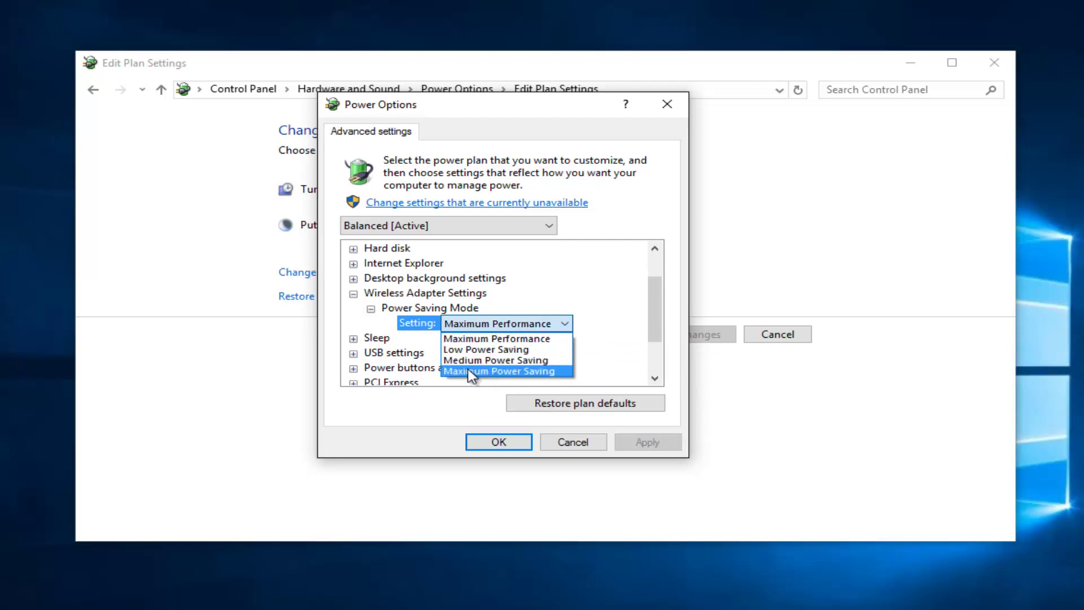
left_click(514, 324)
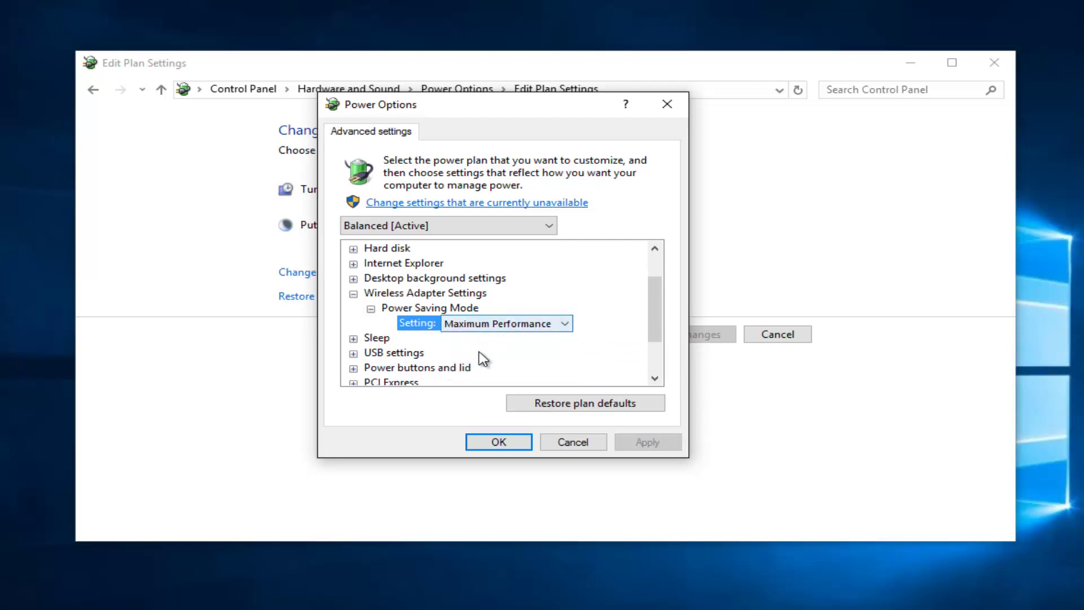
left_click(484, 323)
left_click(471, 371)
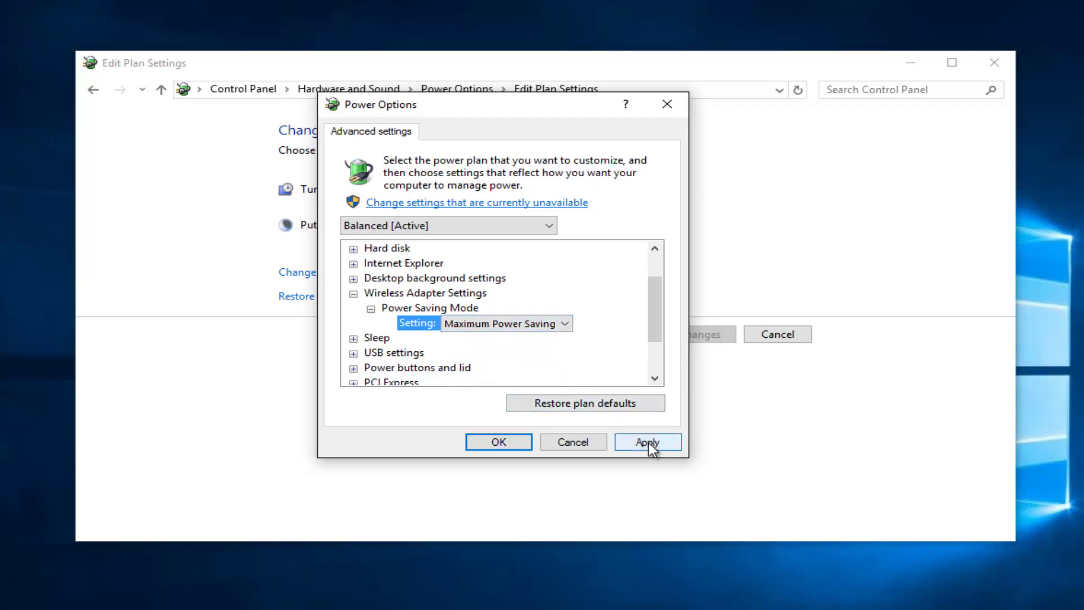
left_click(648, 443)
left_click(483, 443)
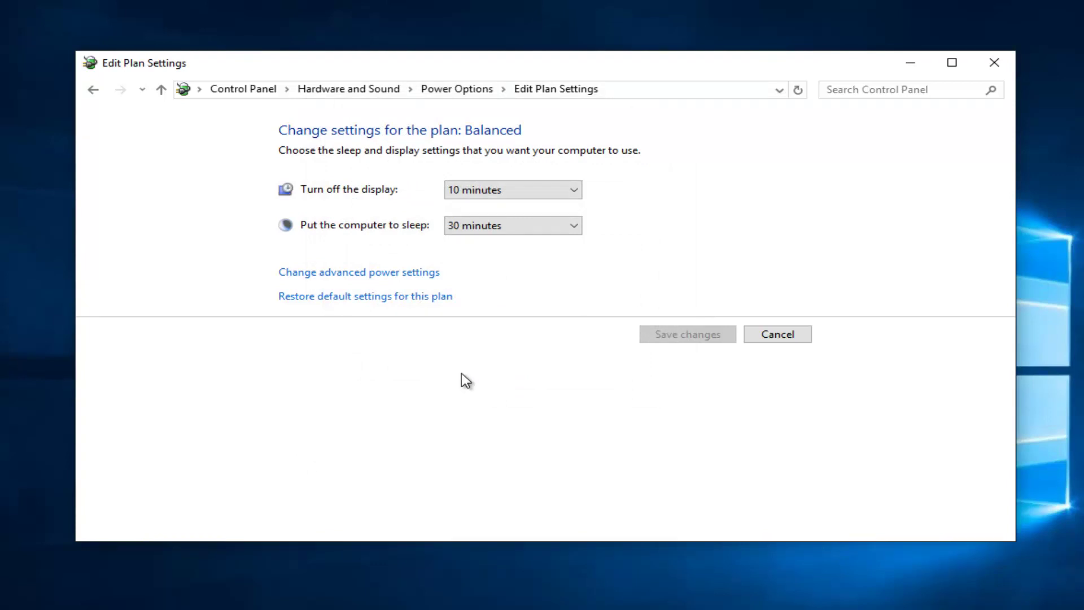